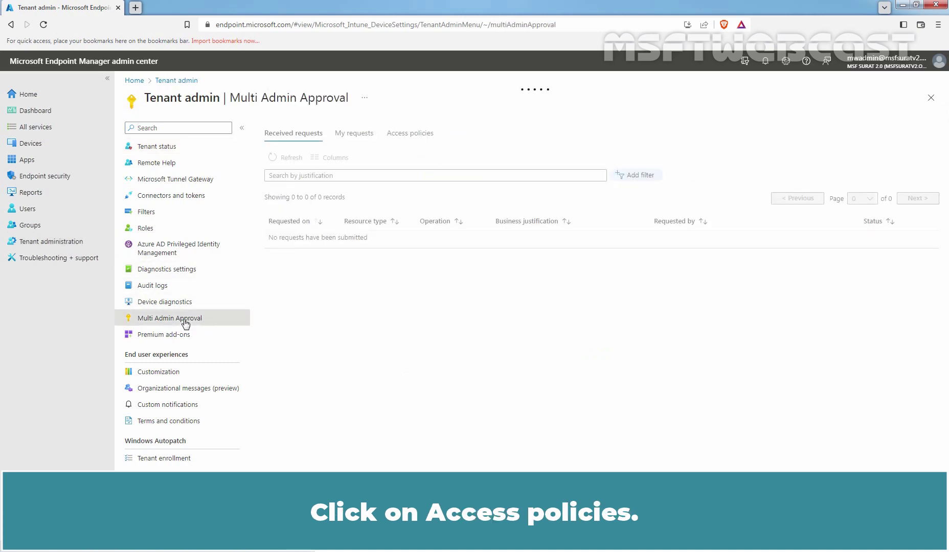
Show the Multi Admin Approval Access policies tab, which lists no policies yet.
click(409, 136)
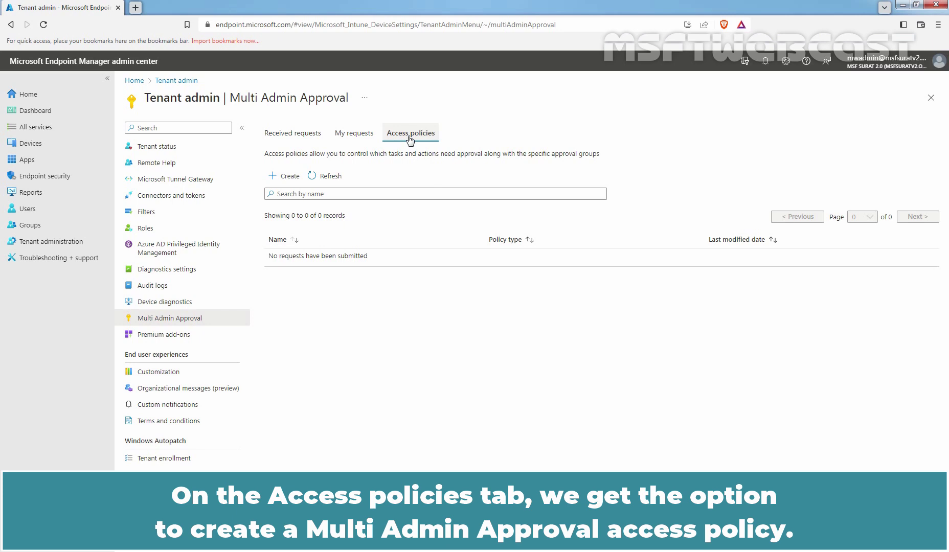
Create the access policy 'Test - Multi Admin Approvals Deployment' with a description and profile type Apps.
click(291, 179)
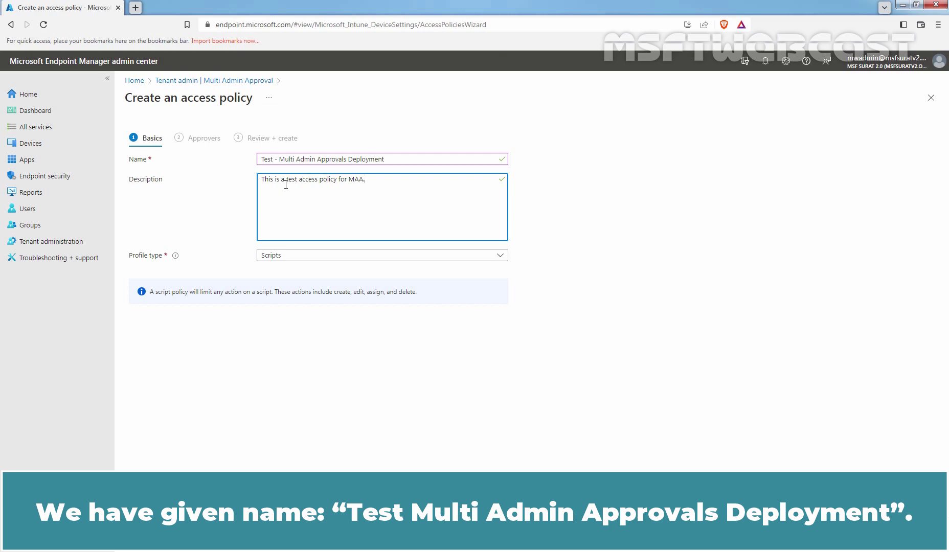
text(.)
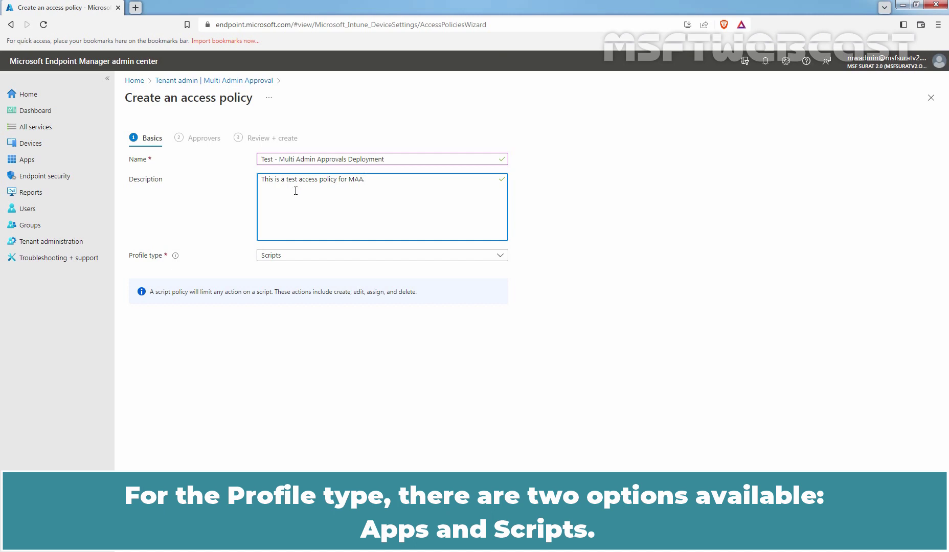
click(321, 259)
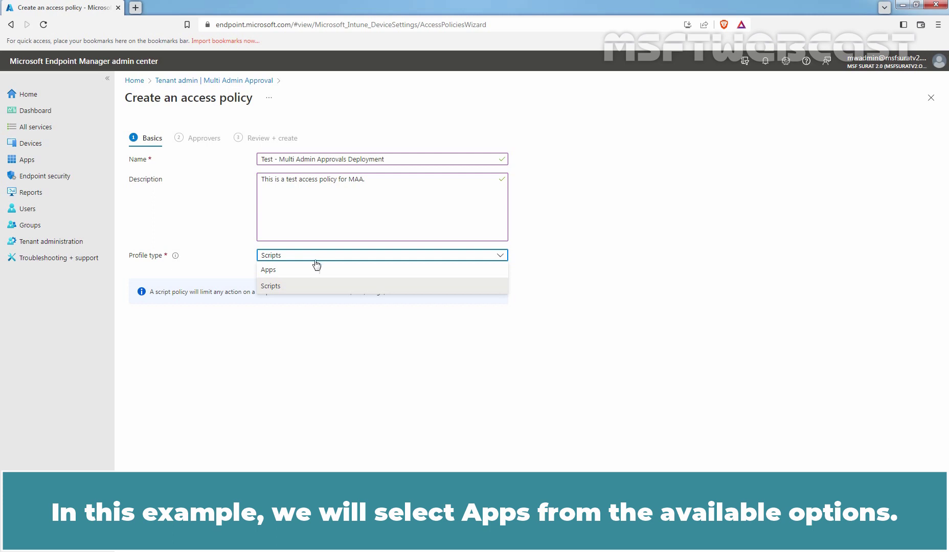
click(298, 269)
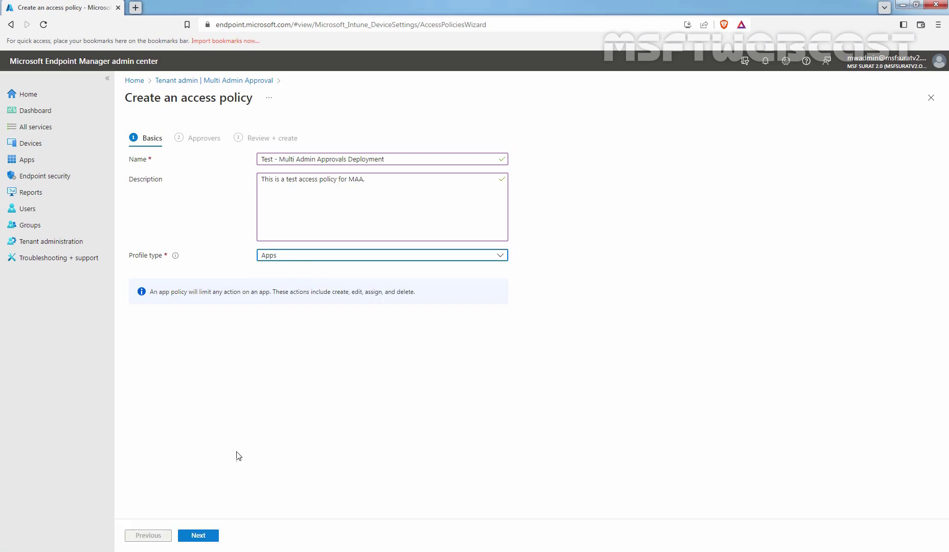
Add Test_MAAAdmins as the access policy's approver group.
click(198, 535)
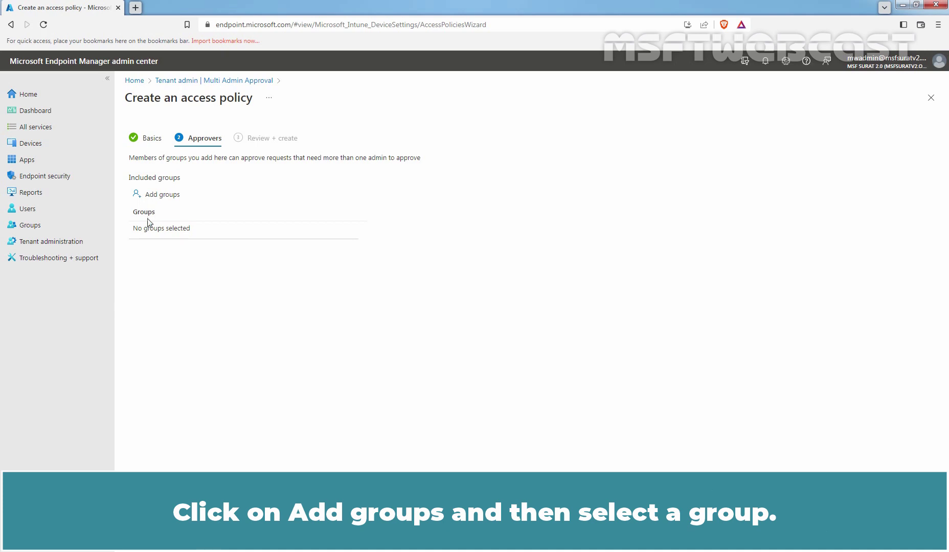
click(163, 200)
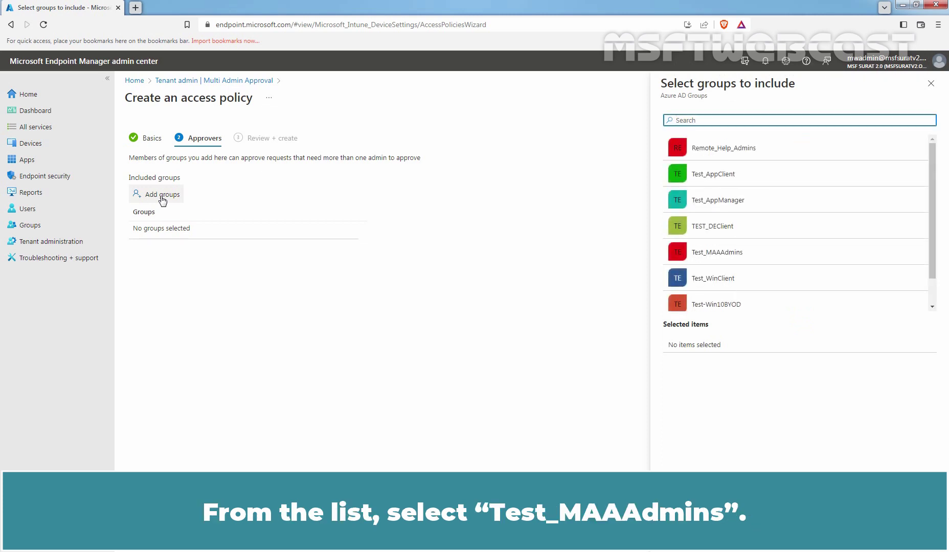
click(752, 256)
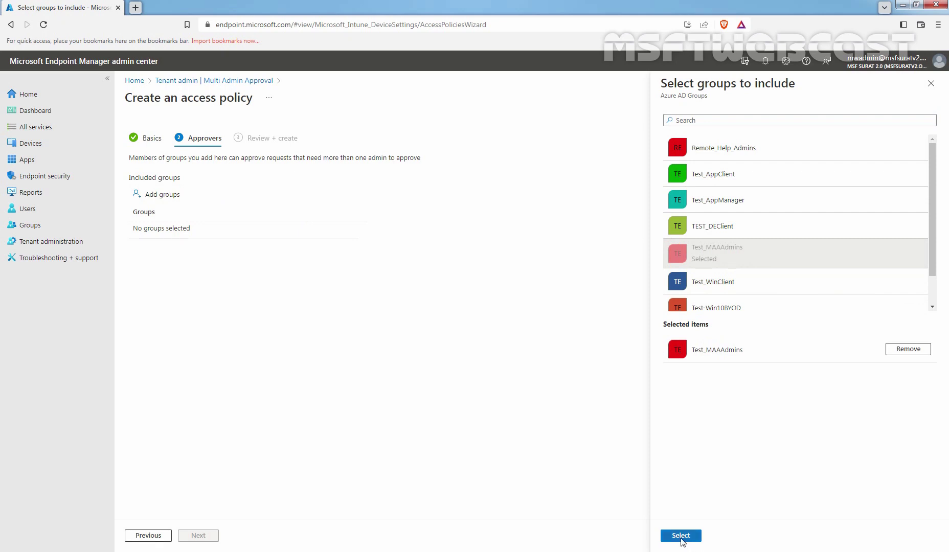
click(680, 536)
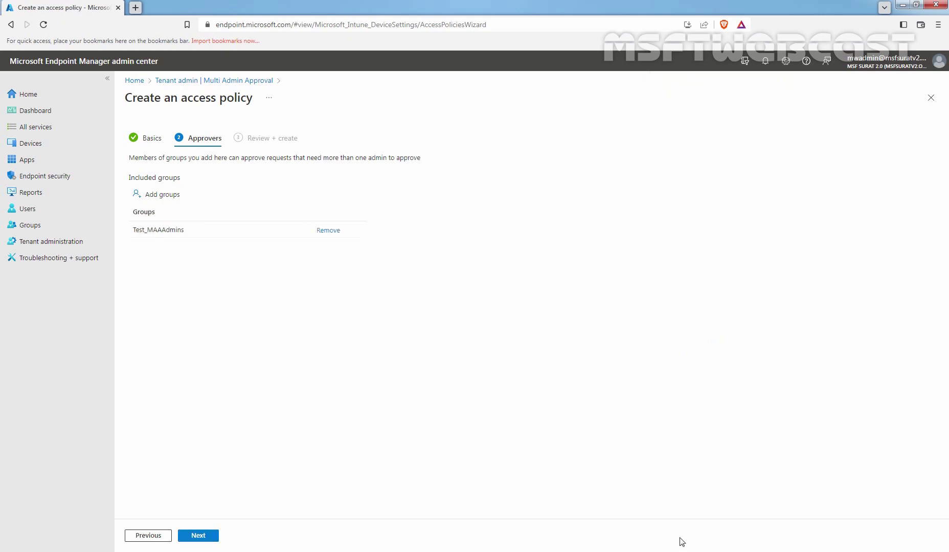
Review the Test - Multi Admin Approvals Deployment policy and create it.
click(208, 537)
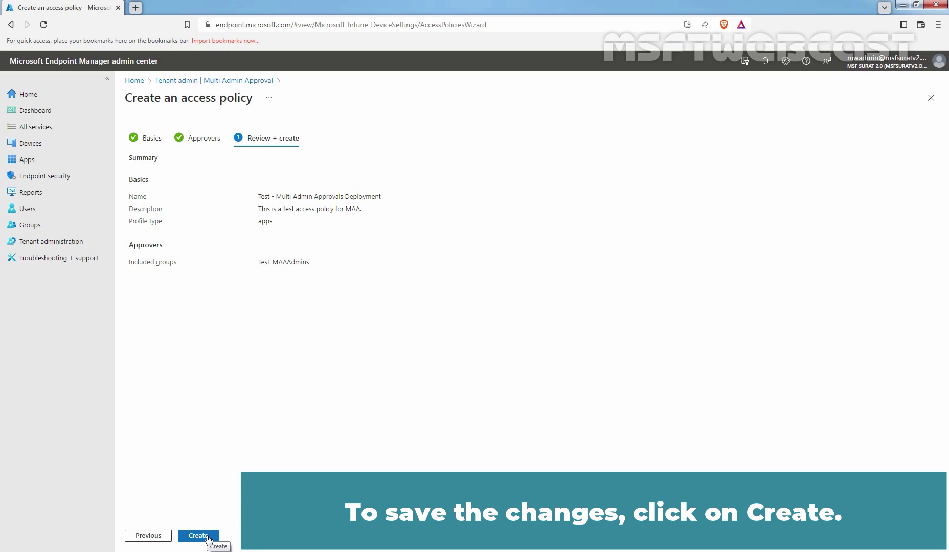
click(207, 536)
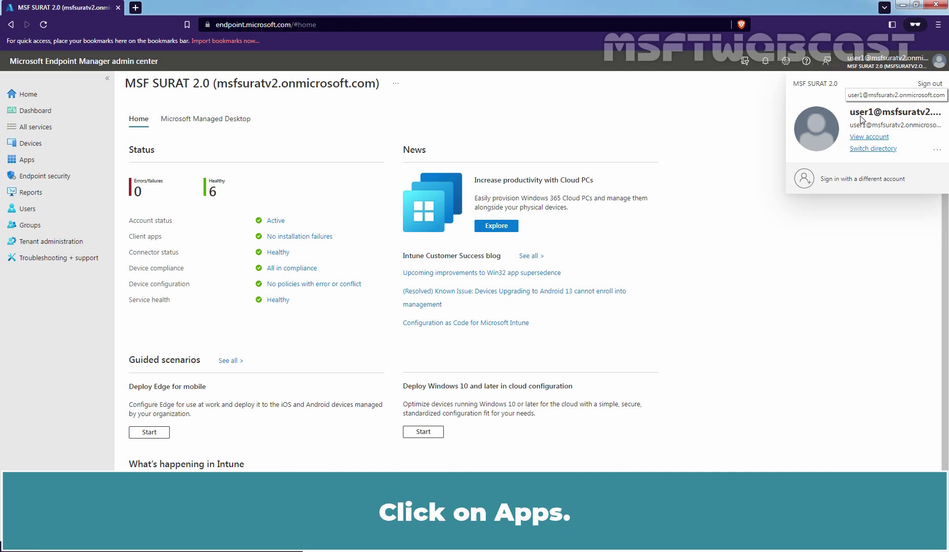
Start adding a new Line-of-business app from Apps > All apps.
click(32, 163)
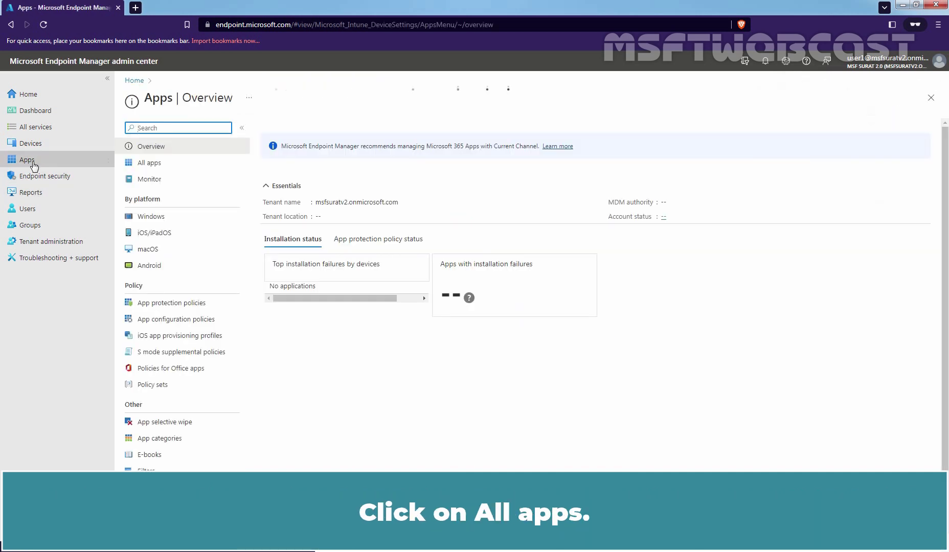
click(189, 166)
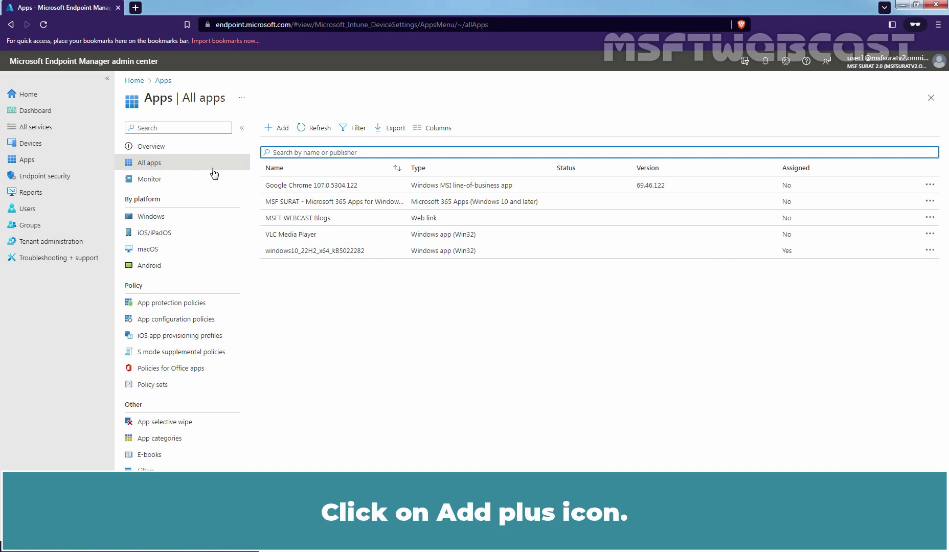
click(281, 132)
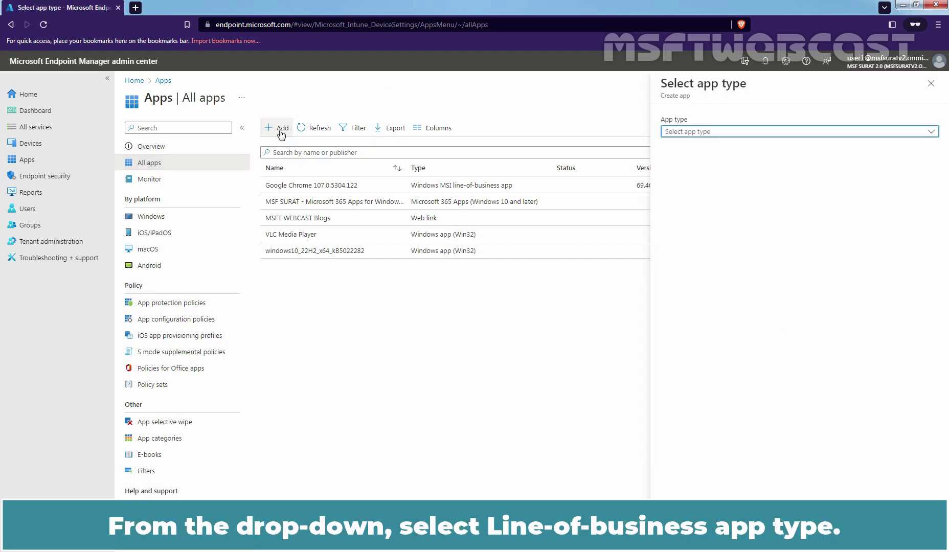
click(718, 133)
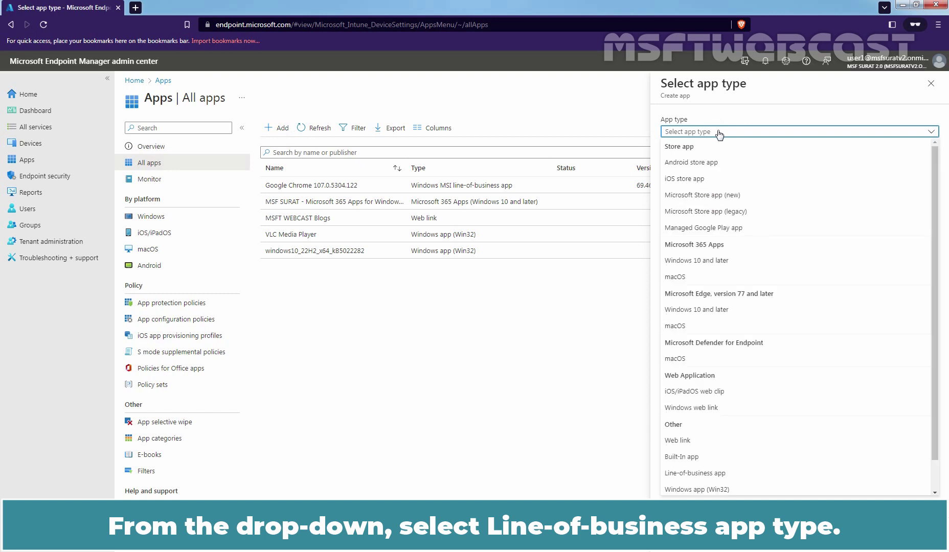
click(730, 475)
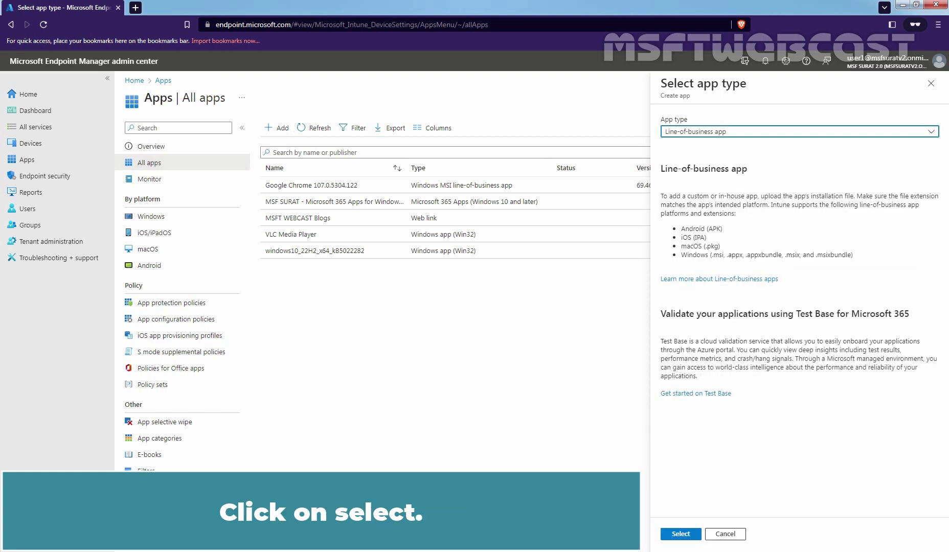
Upload the Notepad++7_9_1.msi installer as the app package.
click(680, 535)
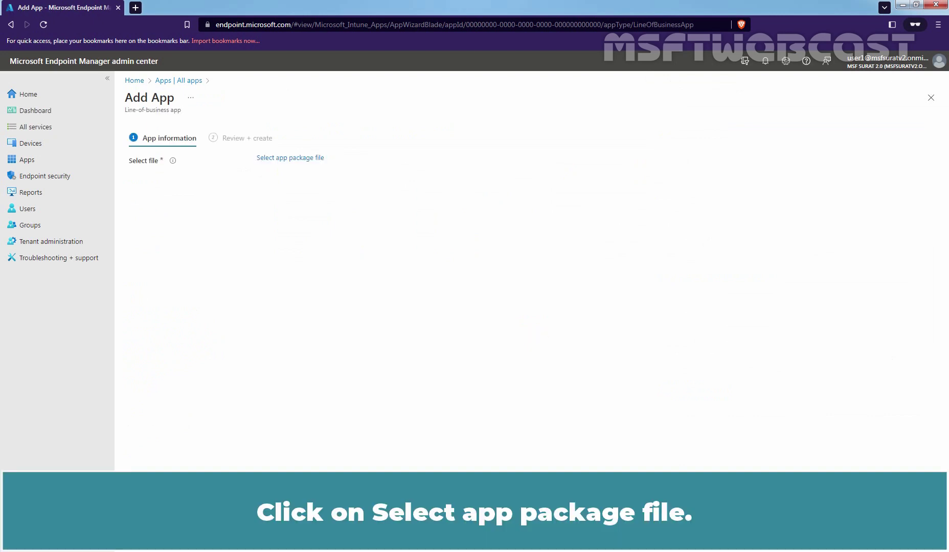
click(293, 159)
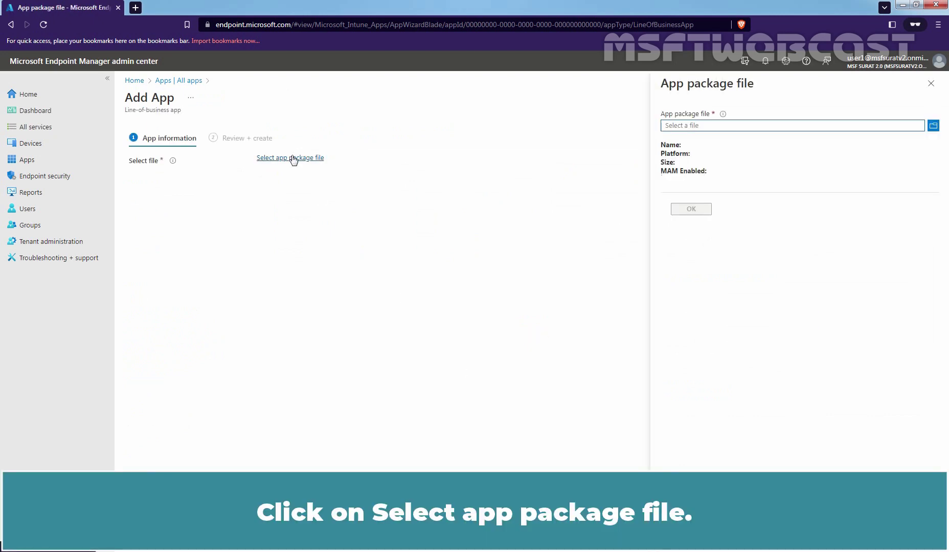
click(933, 126)
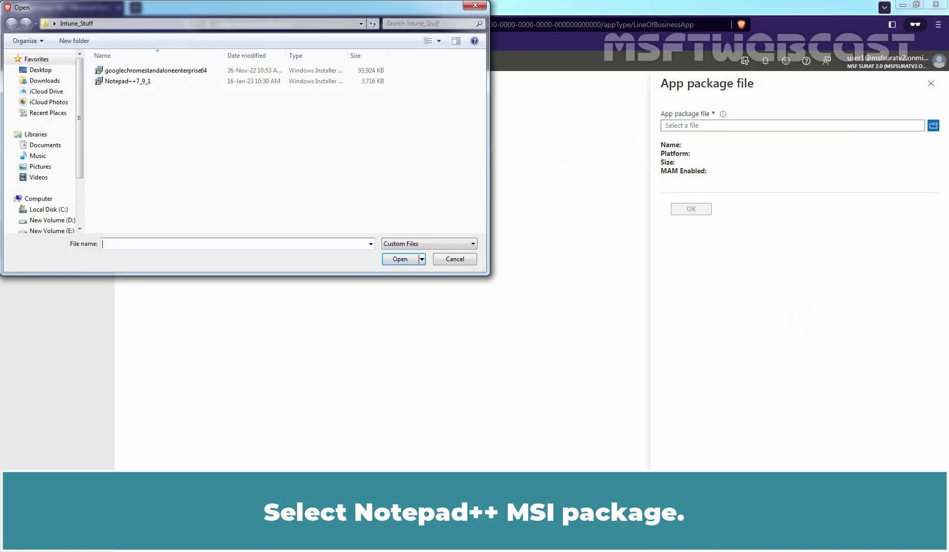
double_click(144, 82)
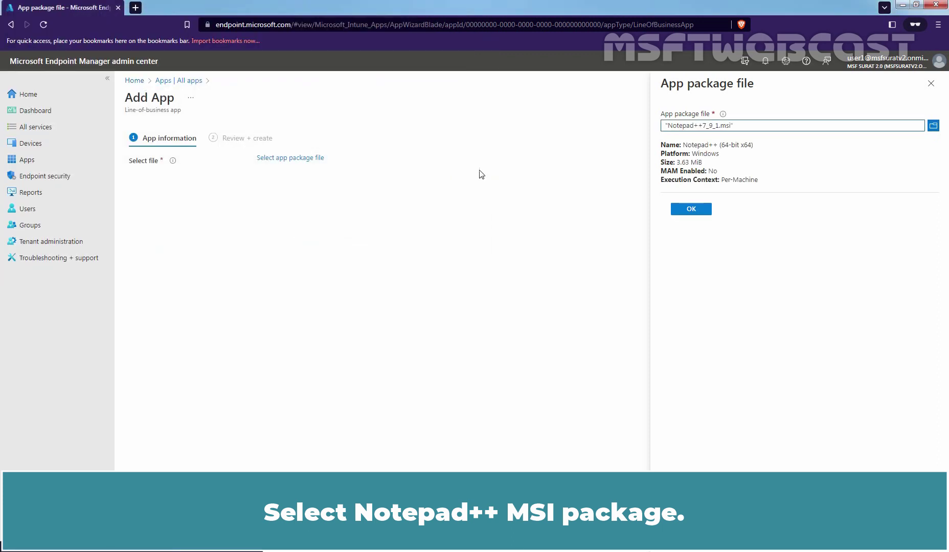
click(691, 211)
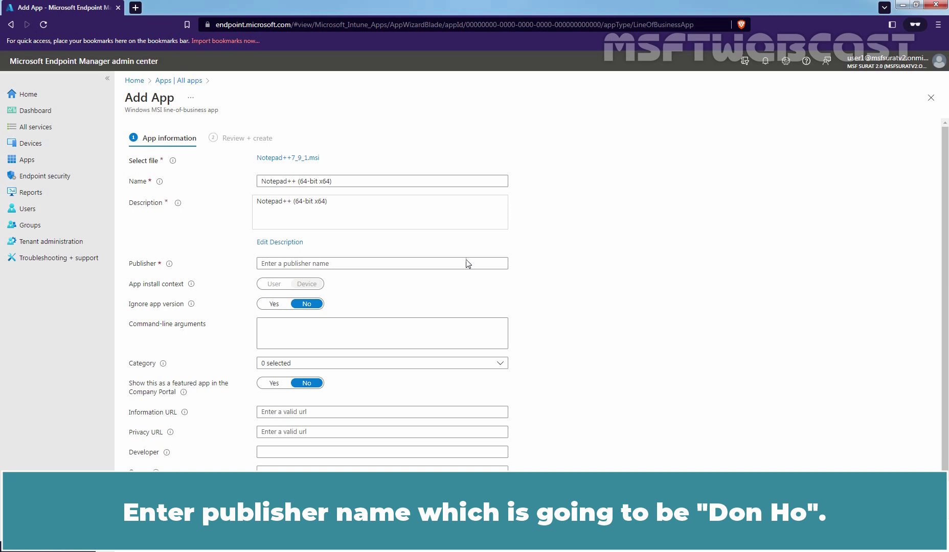
Enter the Notepad++ developer's name as the app's publisher.
click(379, 265)
text(Don)
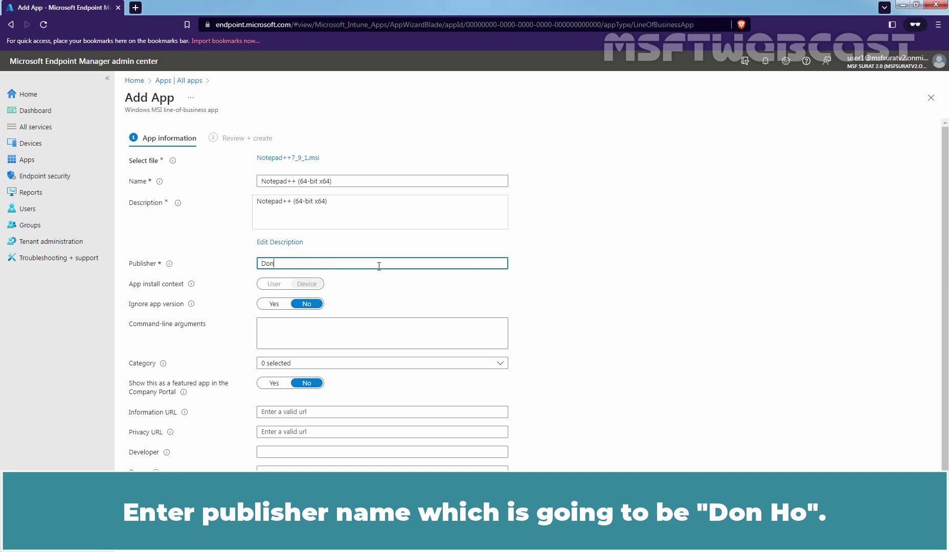
text( Ho)
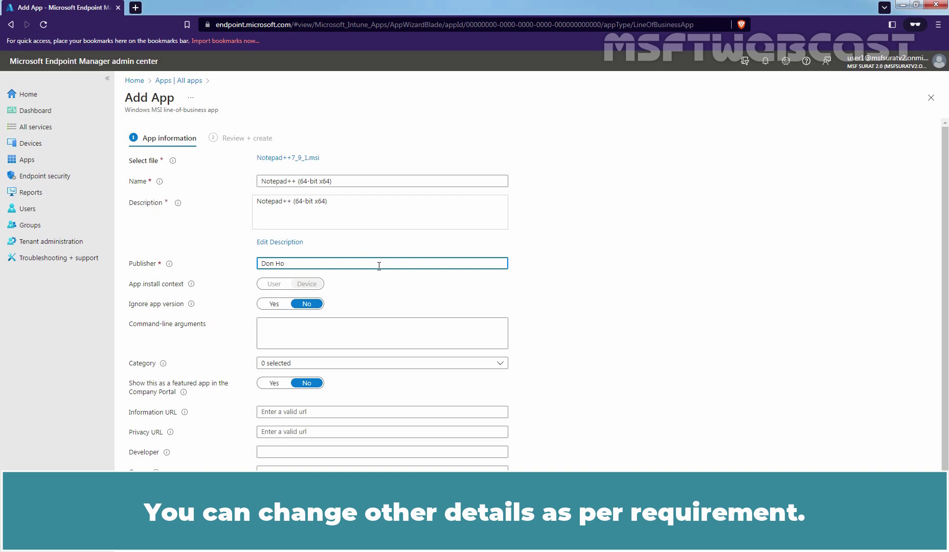
scroll(379, 266, down, 1)
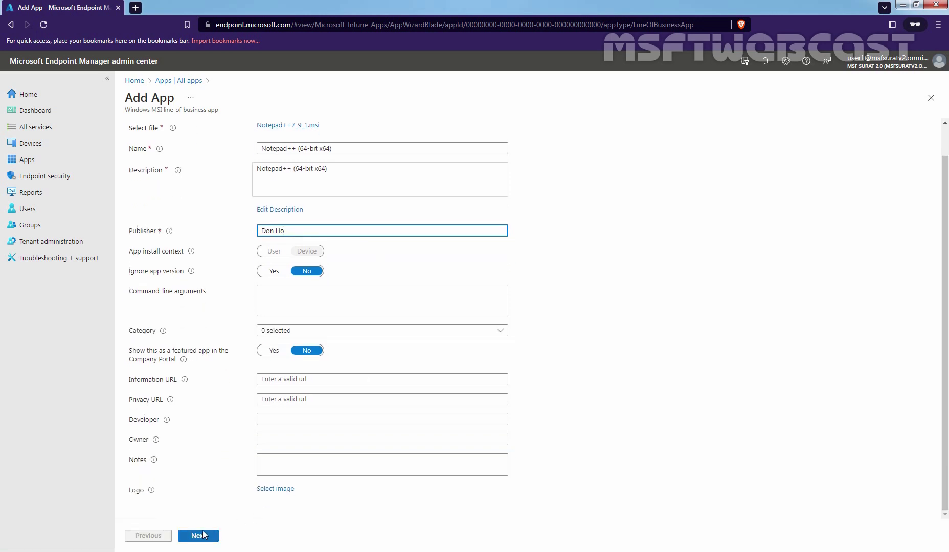
Submit Notepad++ for approval with justification 'We need to deploy Notepad++ to our windows devices.'.
click(198, 535)
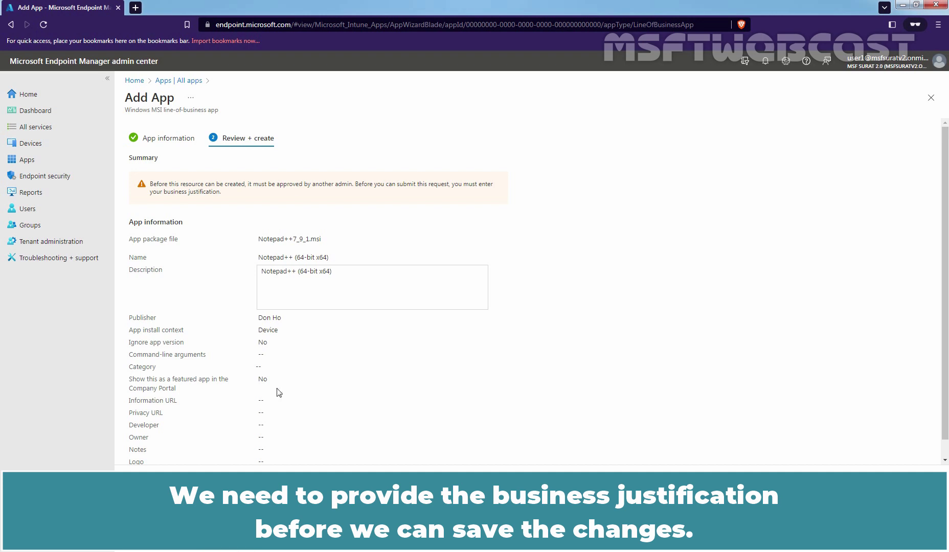
scroll(278, 392, down, 1)
click(202, 497)
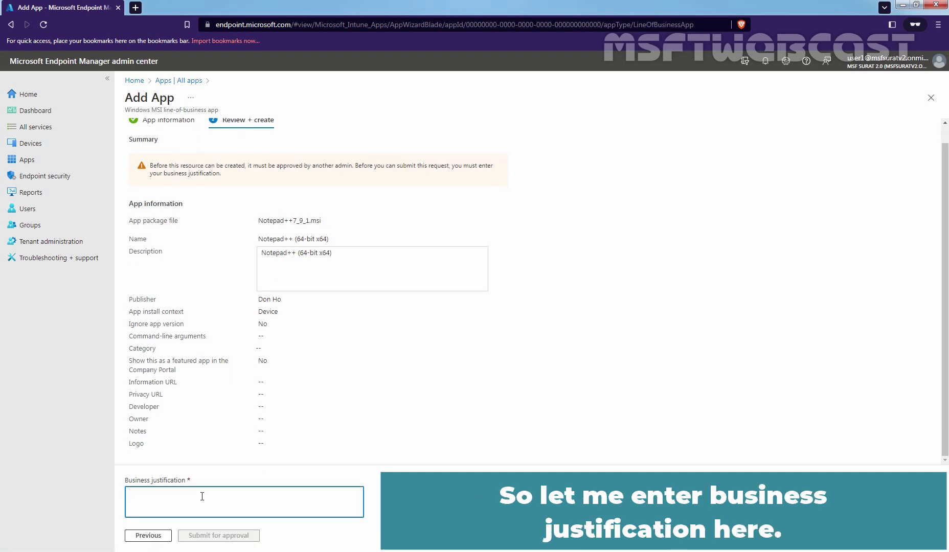
text(We)
text(need to deploy Notepad++ to our windows devices.)
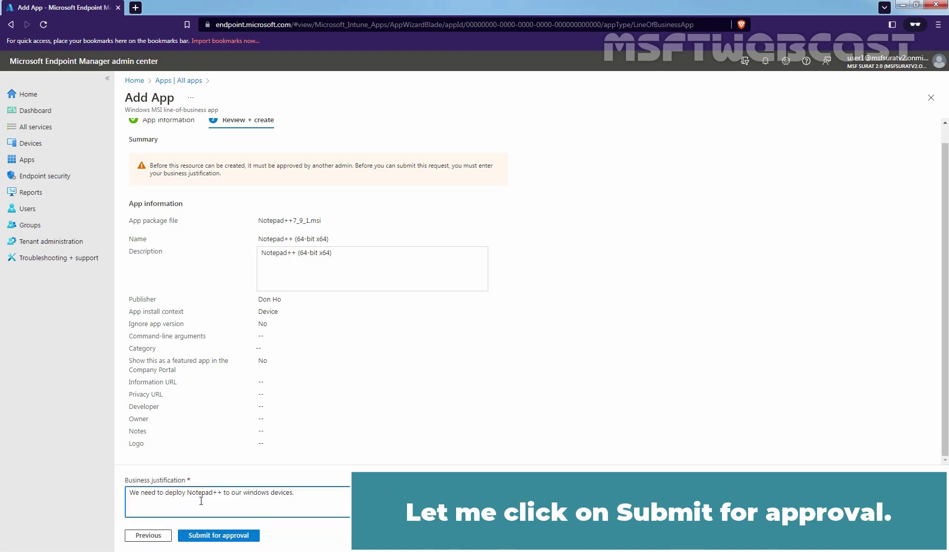
click(220, 537)
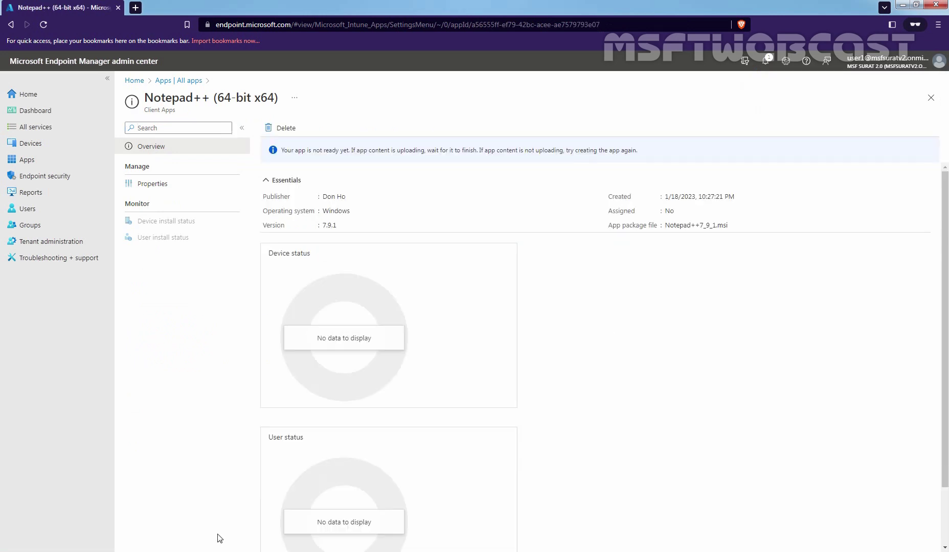
Check the Notepad++ package upload progress in Notifications.
click(765, 61)
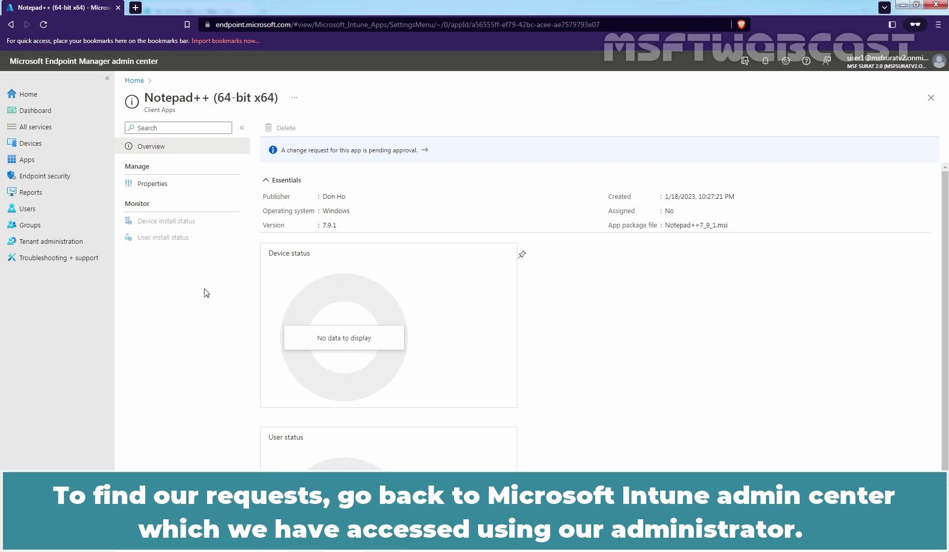
In the approver's window, refresh Received requests to find the Notepad++ update request.
key(alt+Tab)
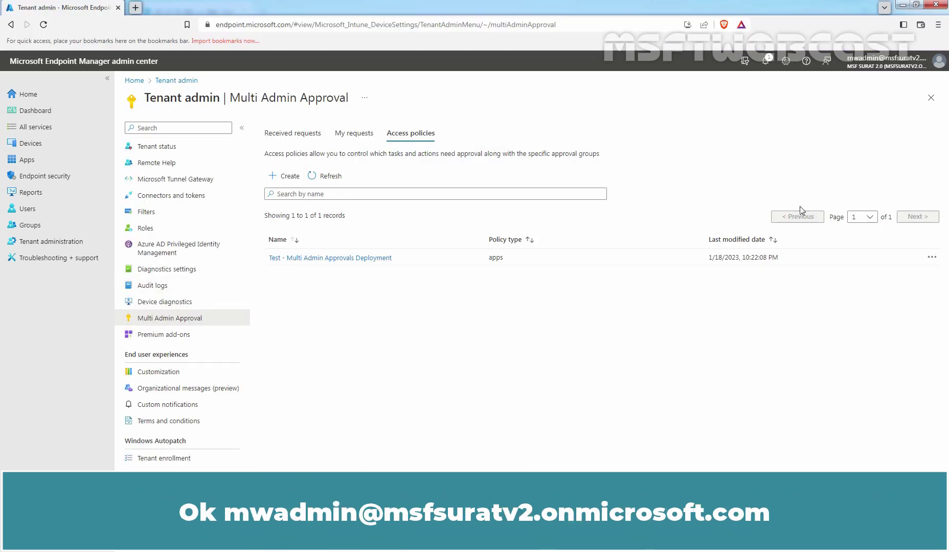
mouse_move(876, 67)
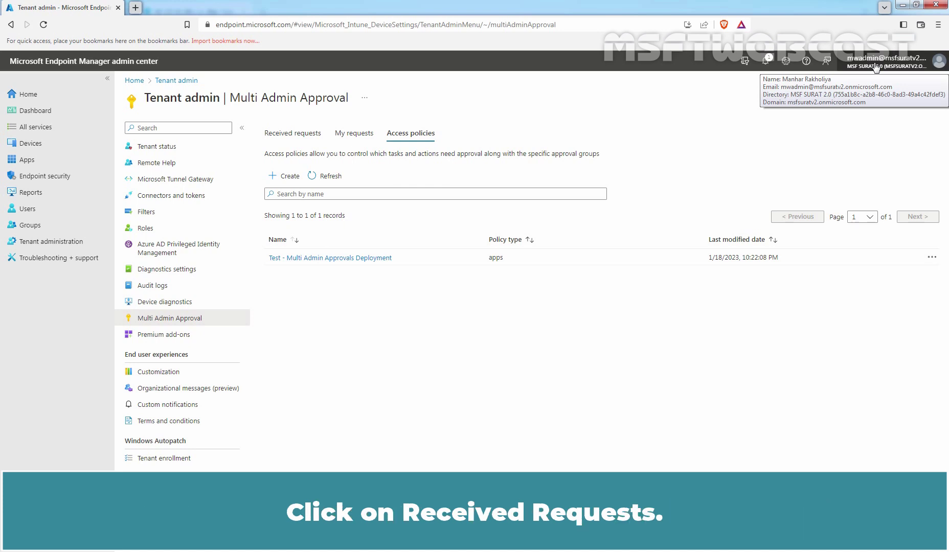
click(291, 136)
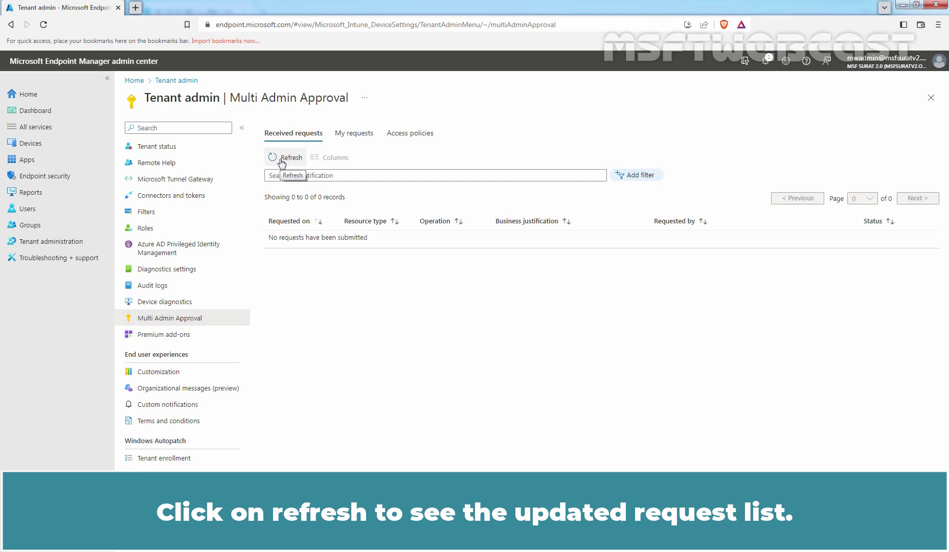
click(281, 158)
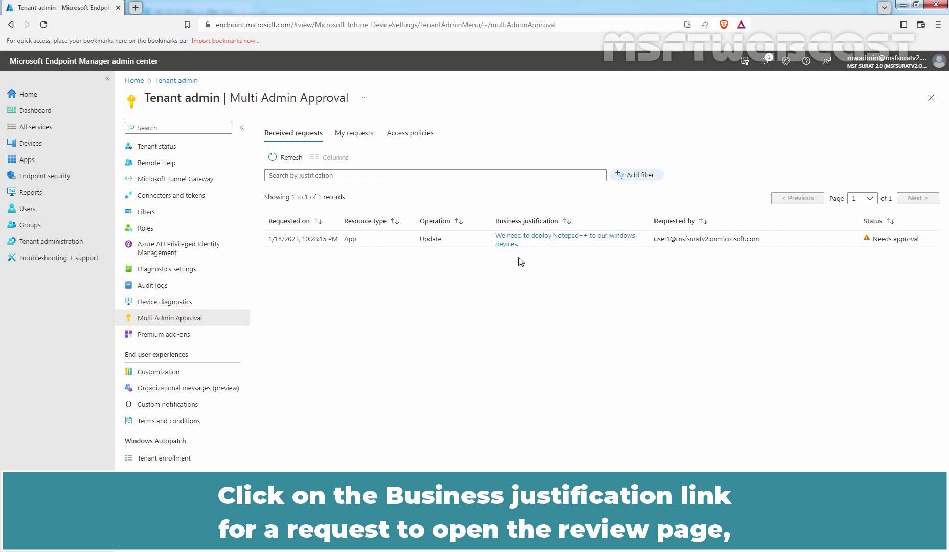
Fill in the developer's name in the request's changes and add the approver note 'Standard app, ok to procees'.
click(513, 244)
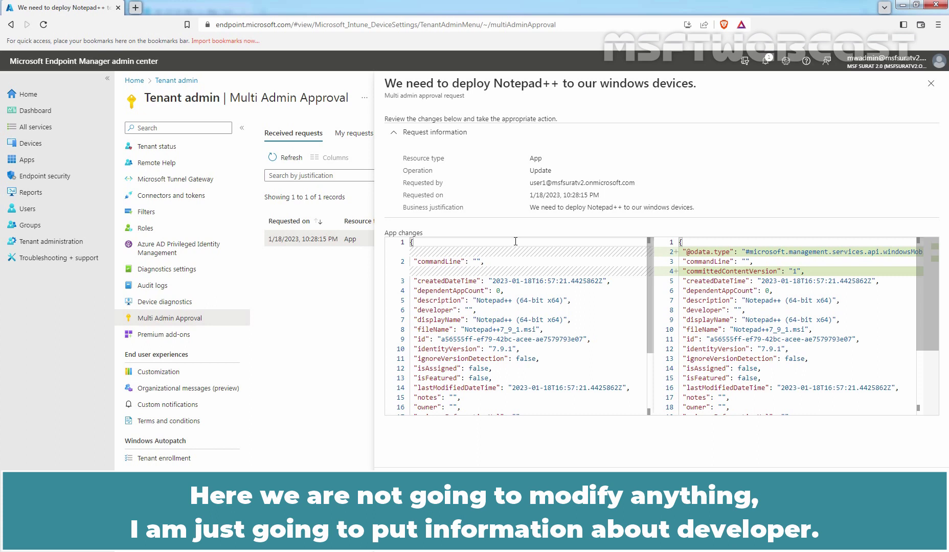
click(737, 310)
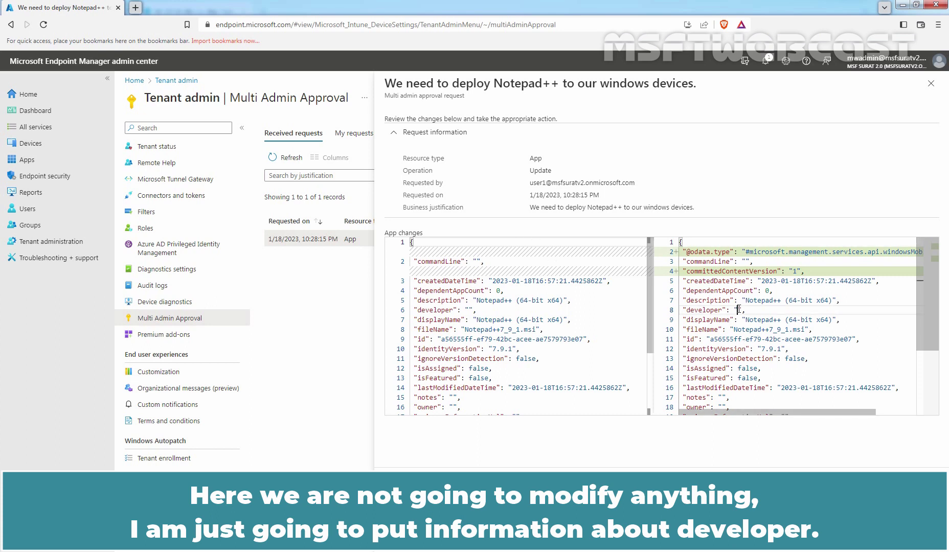
text(Don Ho)
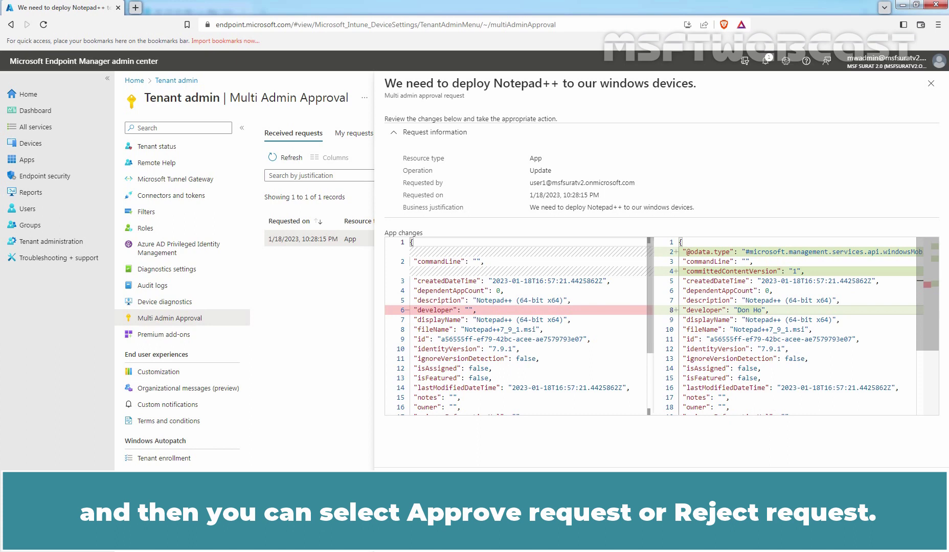
click(448, 503)
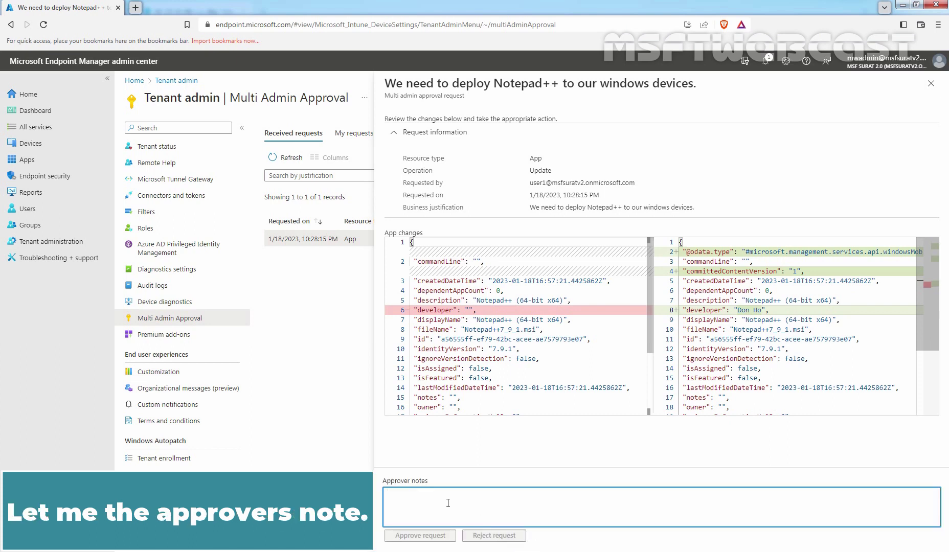
text(Standard app, ok to procees)
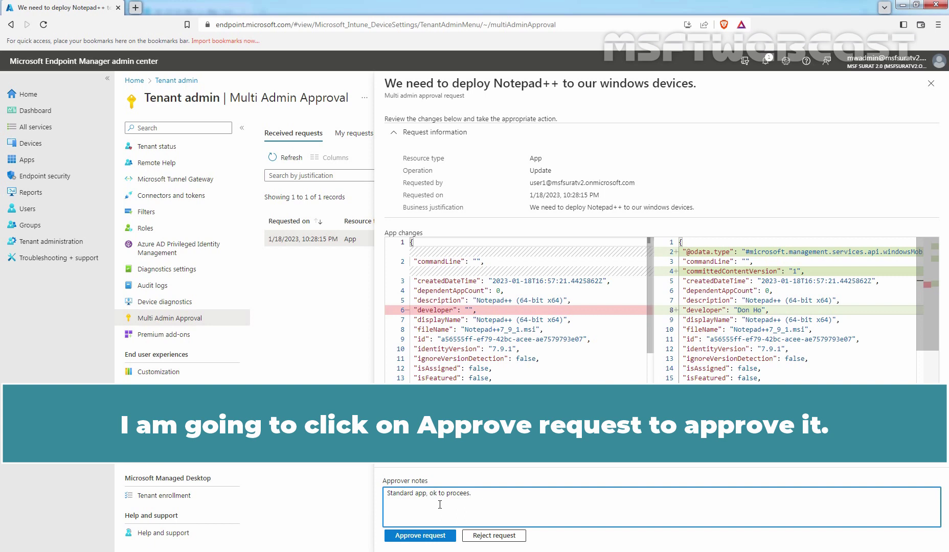
Approve the Notepad++ update request and refresh Received requests until it shows Approved.
click(419, 536)
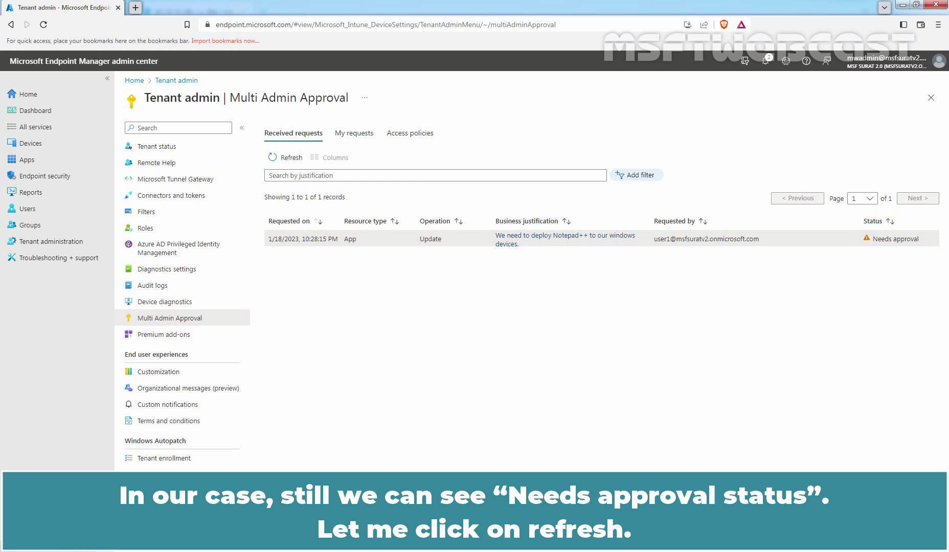
click(287, 159)
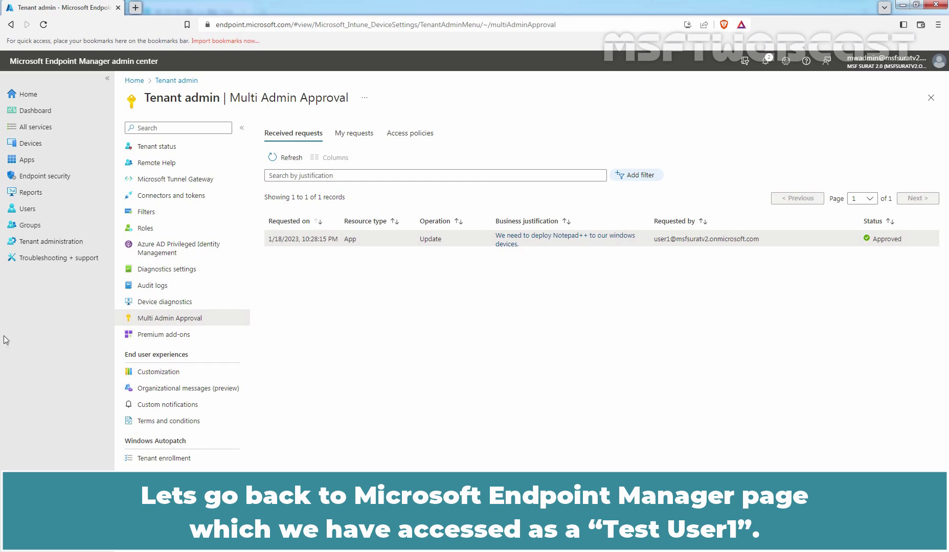
Return to the requester's session and reload the Notepad++ app page showing the pending change request.
key(alt+Tab)
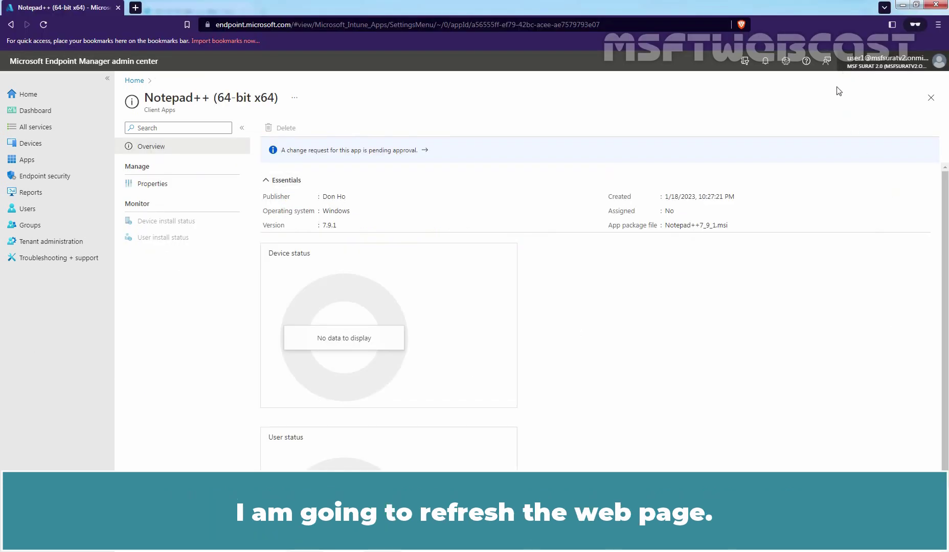
click(43, 25)
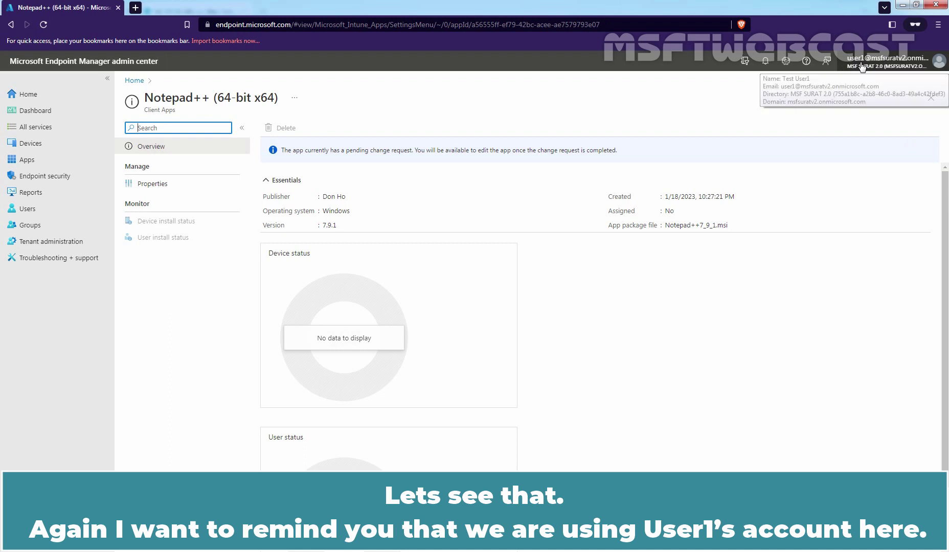
Go to Tenant administration > Multi Admin Approval and view the My requests tab.
click(45, 242)
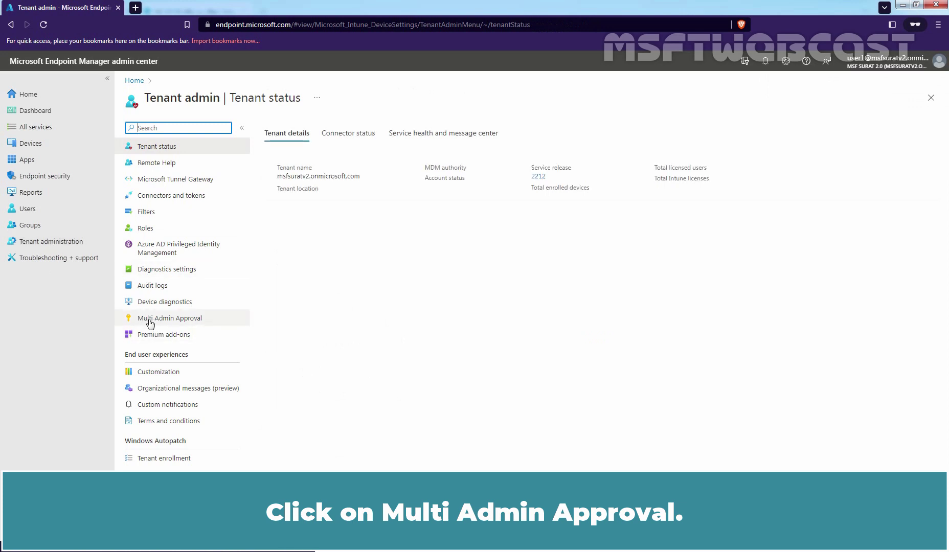
click(185, 322)
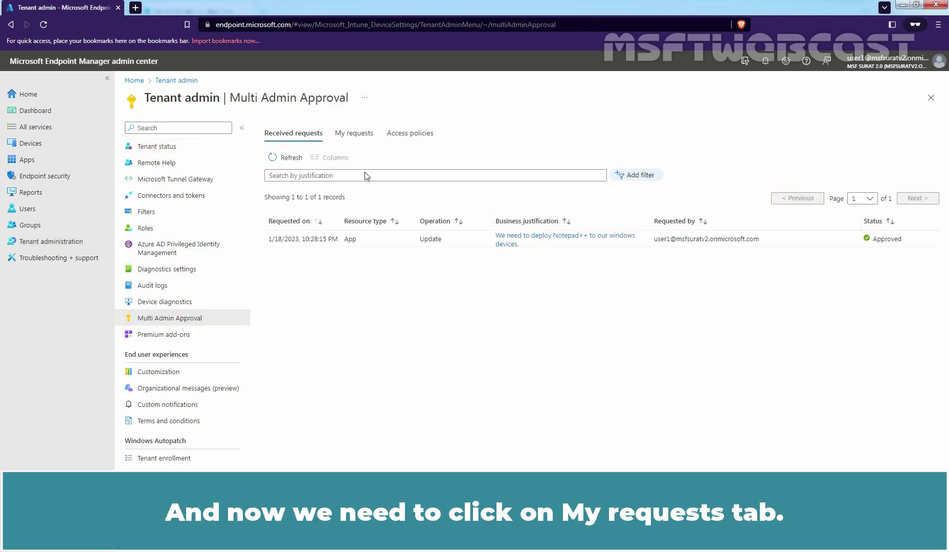
click(358, 136)
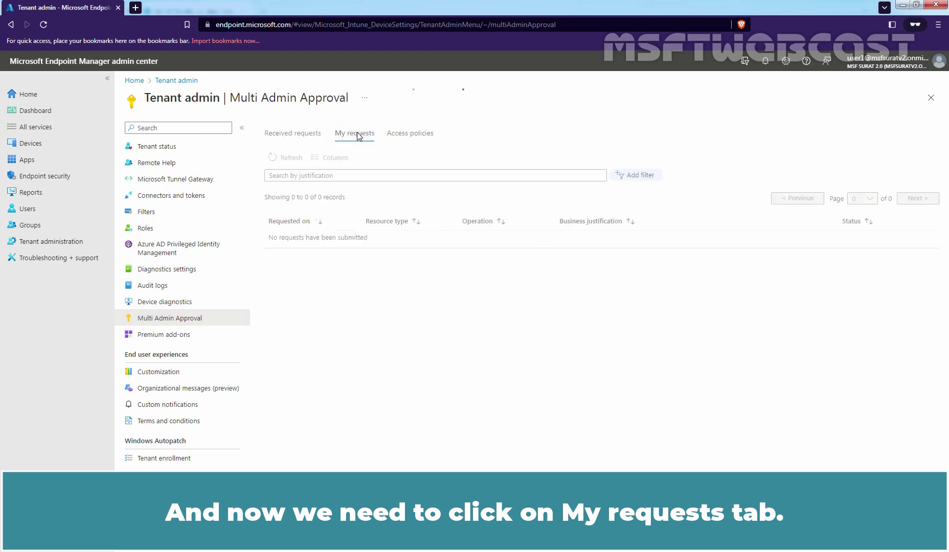